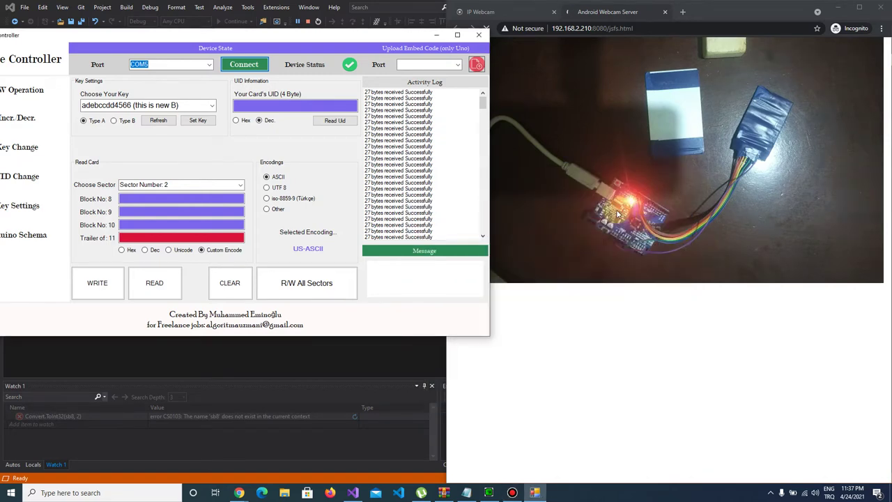
Step: Start the read/write of all sectors to bring up the encoding confirmation
click(299, 283)
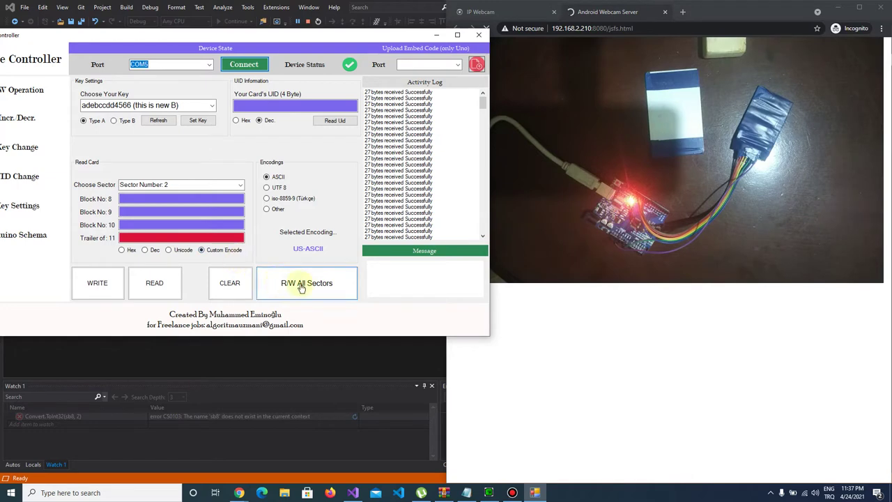
click(300, 283)
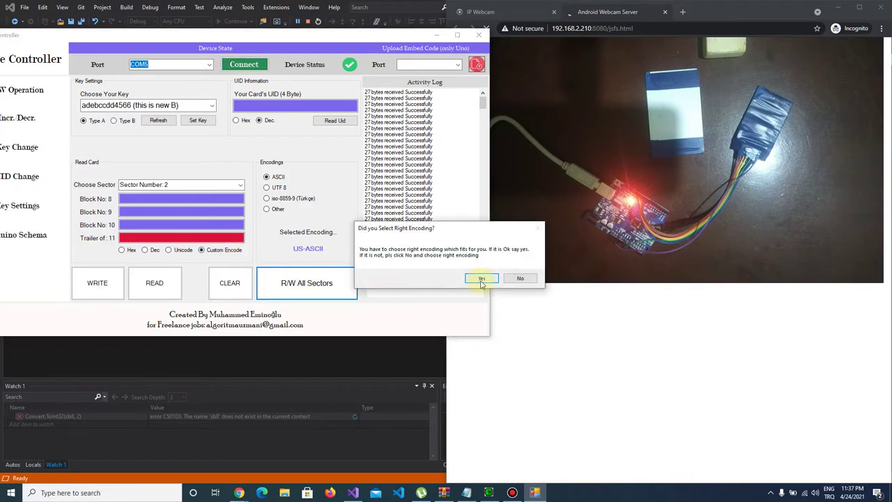
Step: Confirm the encoding is right and read all 16 card sectors into the dump
click(481, 279)
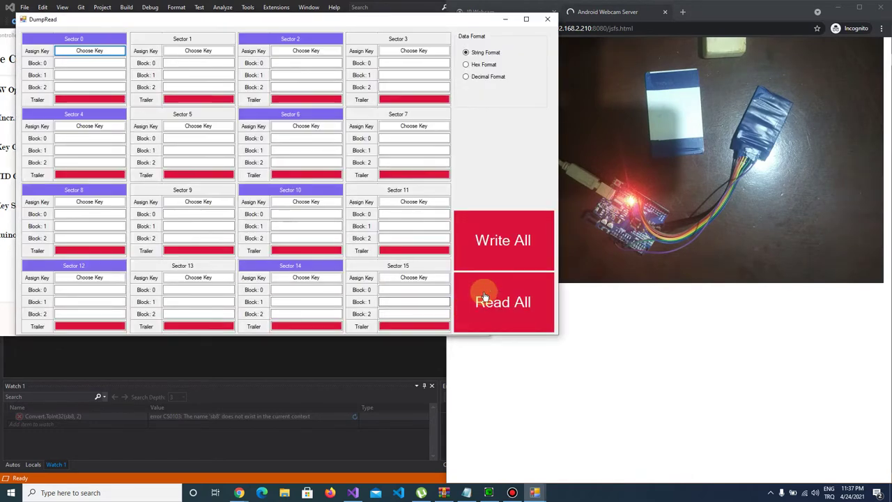
click(494, 295)
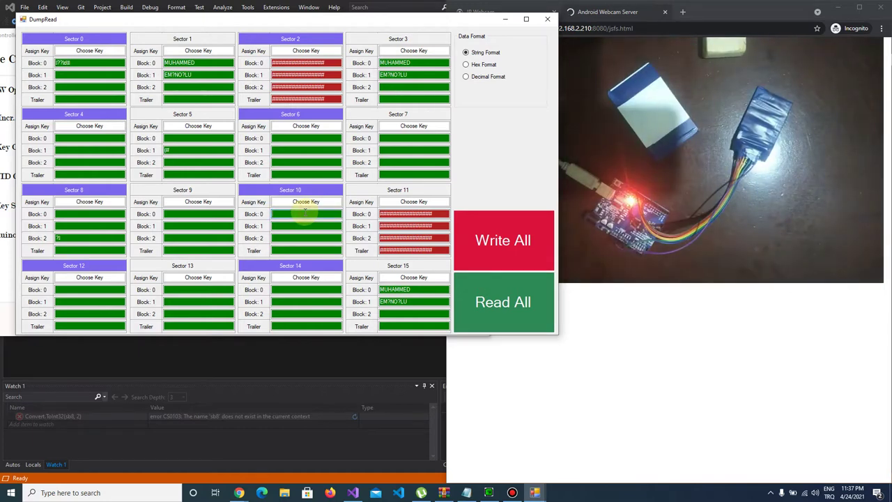
Step: Put 'This if for', 'Key Change', 'Tutorial' in Sector 10 blocks 0–2, write the dump, and read it back
click(305, 213)
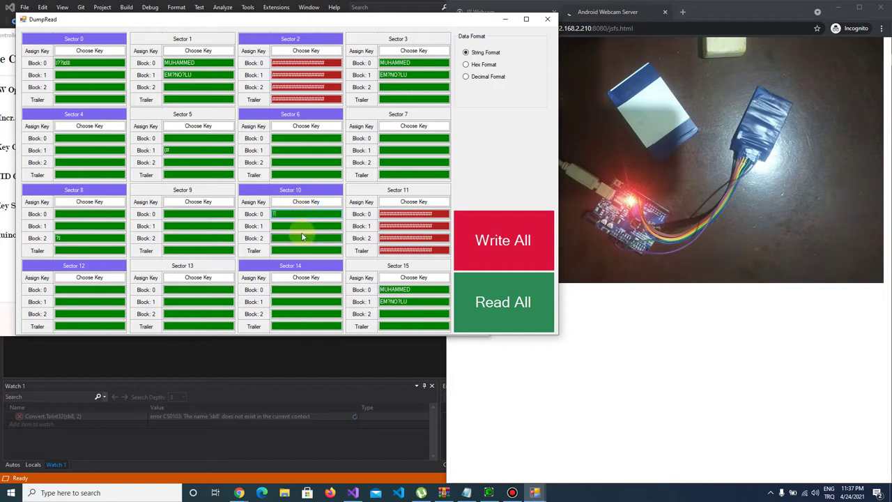
text(This if for)
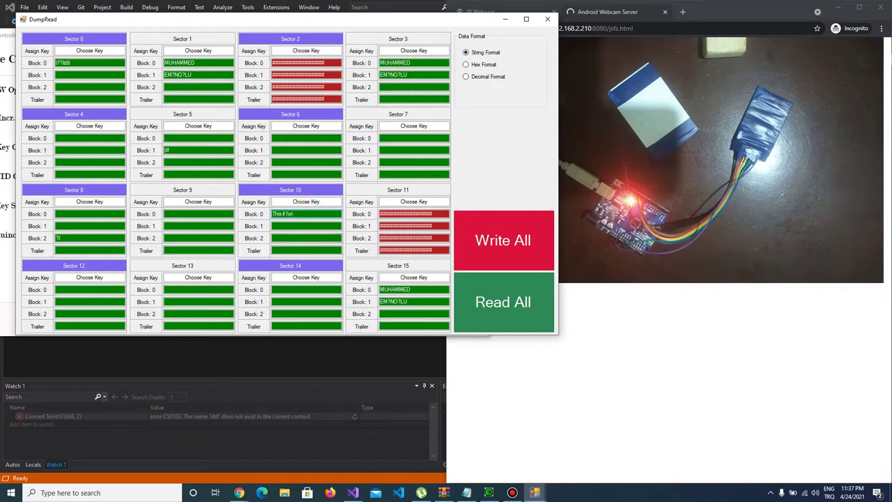
key(Tab)
text(Key C)
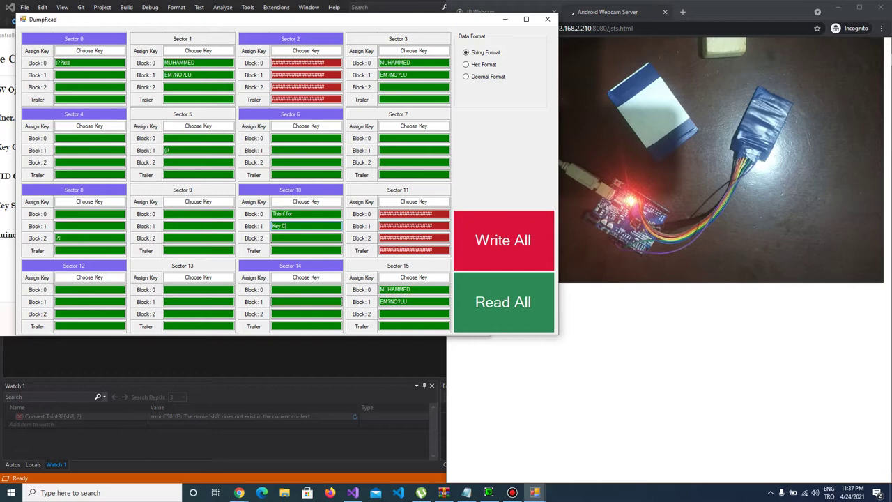
text(hange)
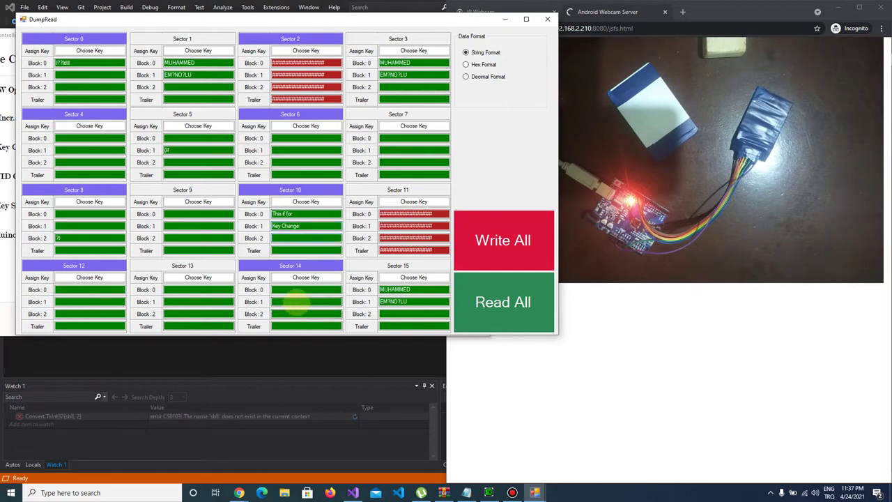
key(Tab)
text(Tut)
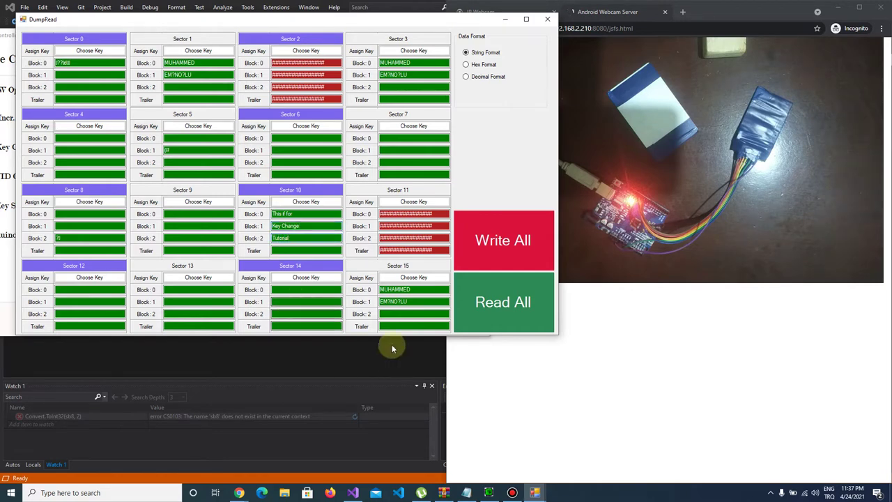
click(517, 241)
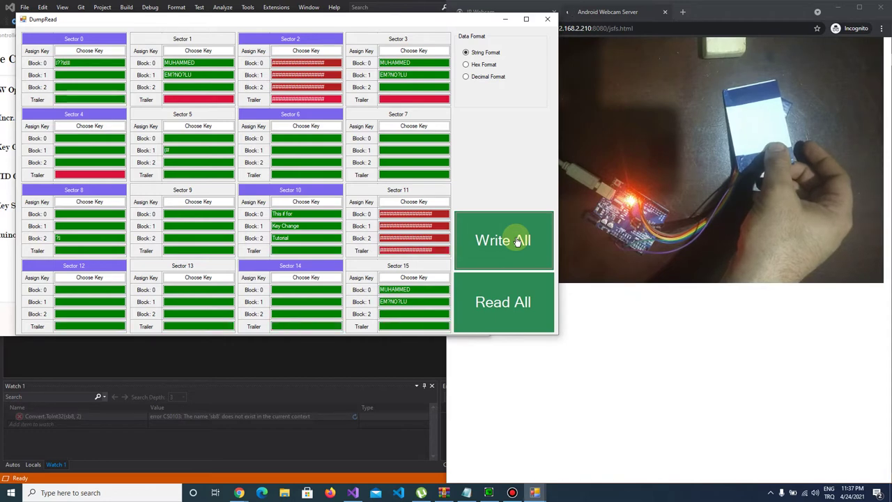
click(513, 319)
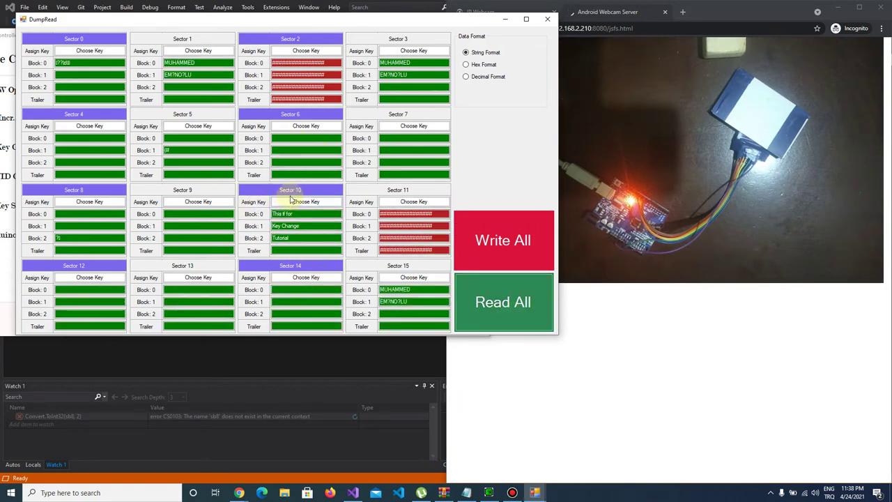
Step: Close the all-sectors window and open the Key Settings page
click(547, 19)
drag(236, 35, 463, 35)
click(225, 210)
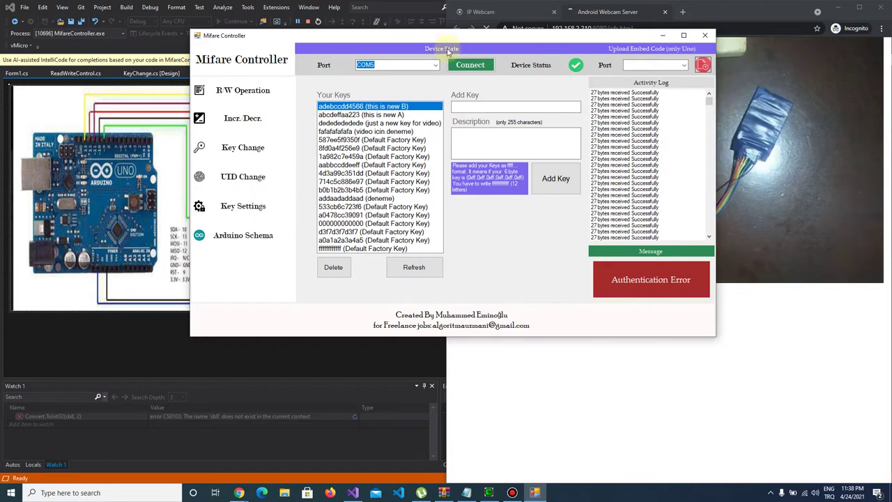
drag(461, 35, 345, 31)
click(383, 103)
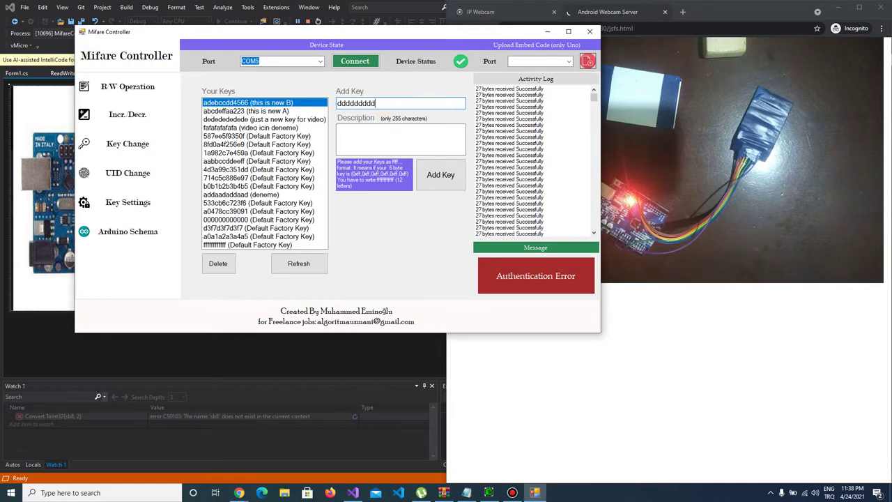
key(d)
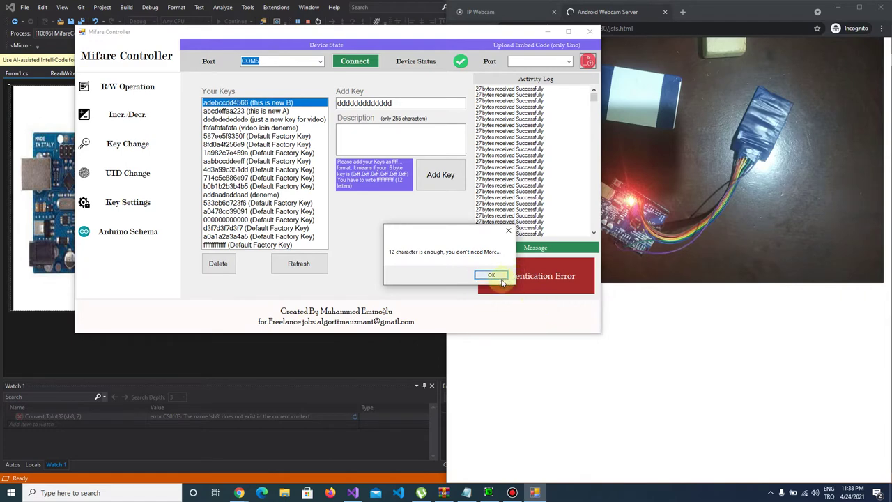
click(497, 276)
click(414, 142)
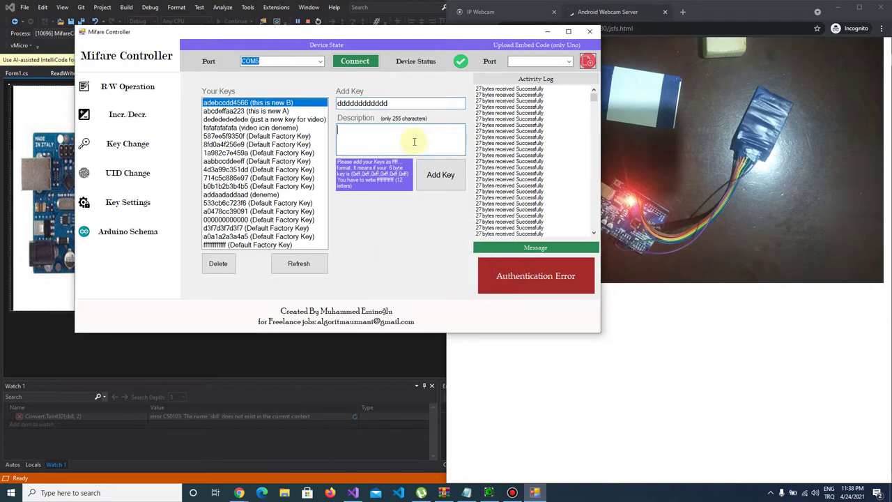
text(new A)
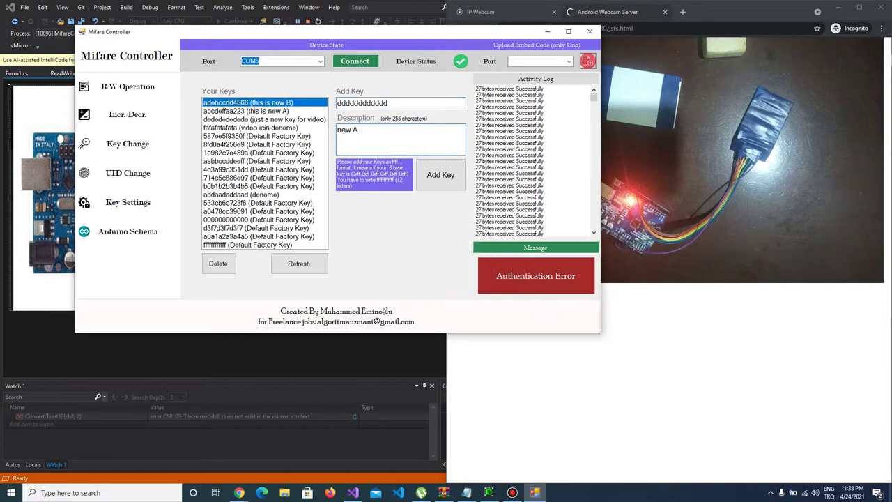
click(438, 175)
text(e)
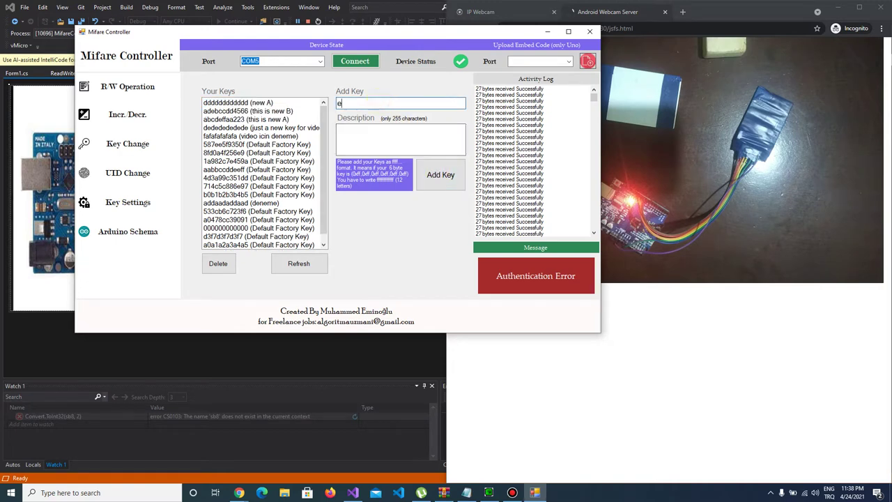
text(eeeeeeeeeeee)
click(484, 272)
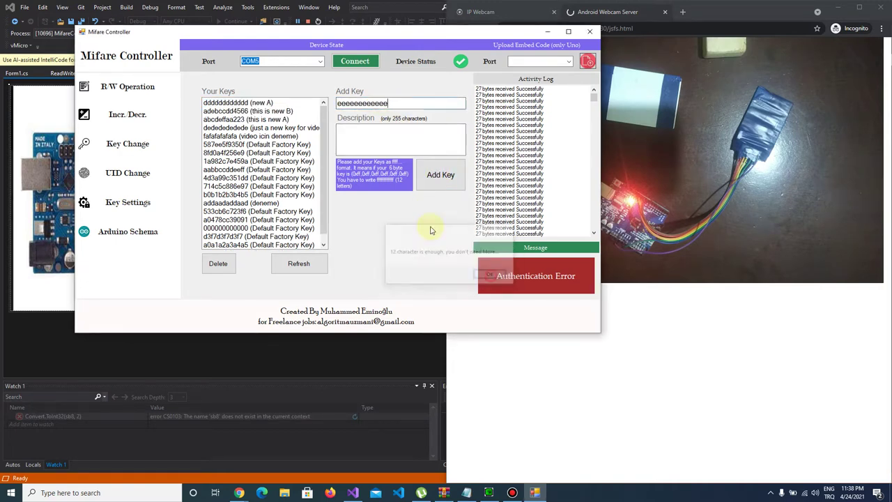
click(378, 138)
text(new b)
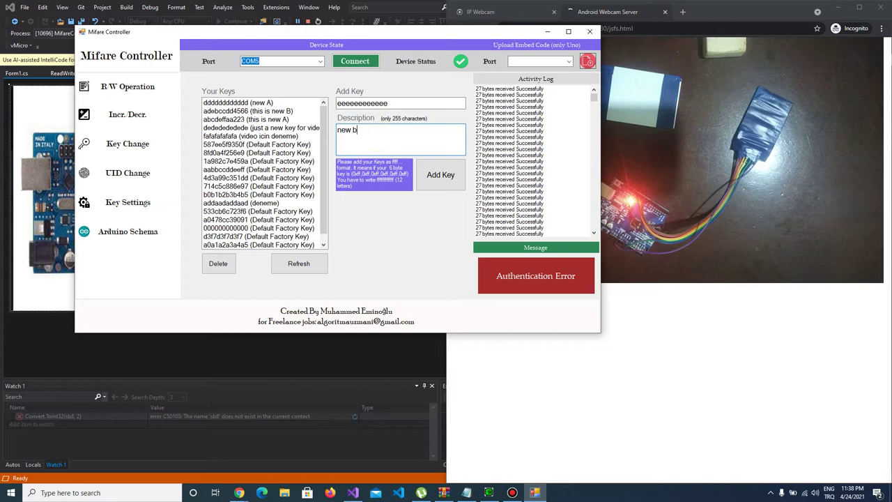
click(433, 174)
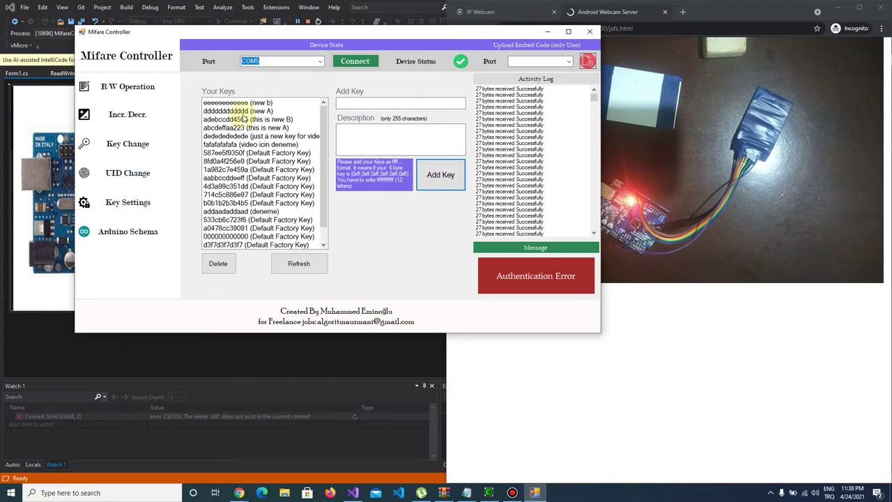
click(244, 111)
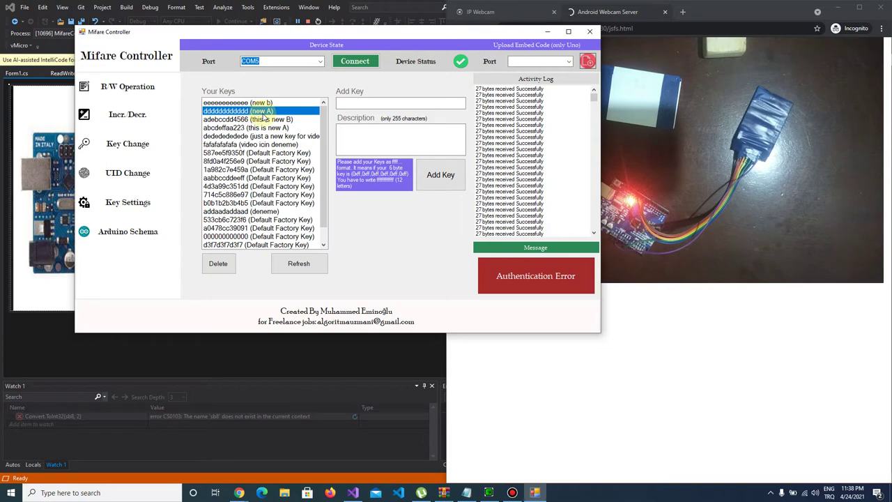
click(249, 104)
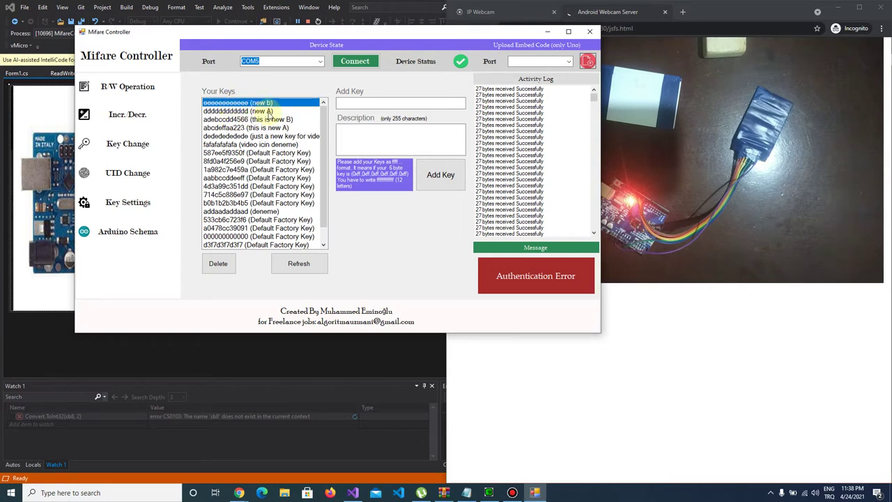
Step: On the Key Change page, choose dddddddddddd as new key A and eeeeeeeeeeee as new key B
click(135, 150)
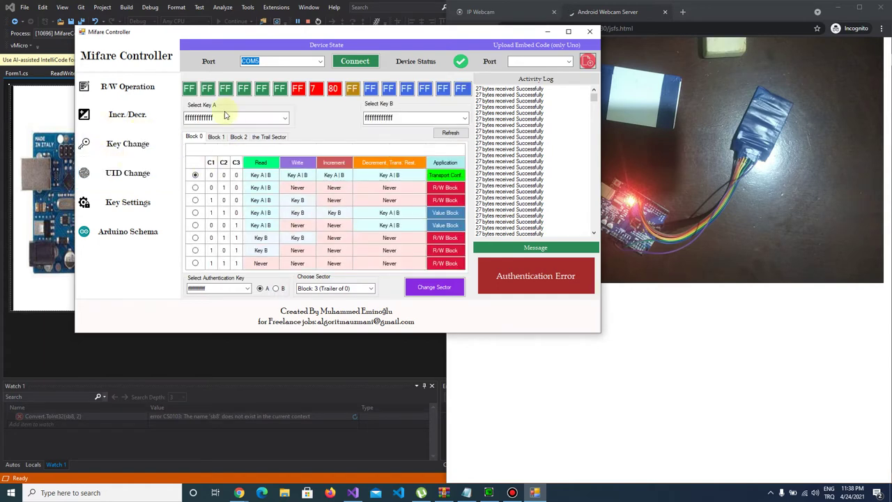
click(254, 117)
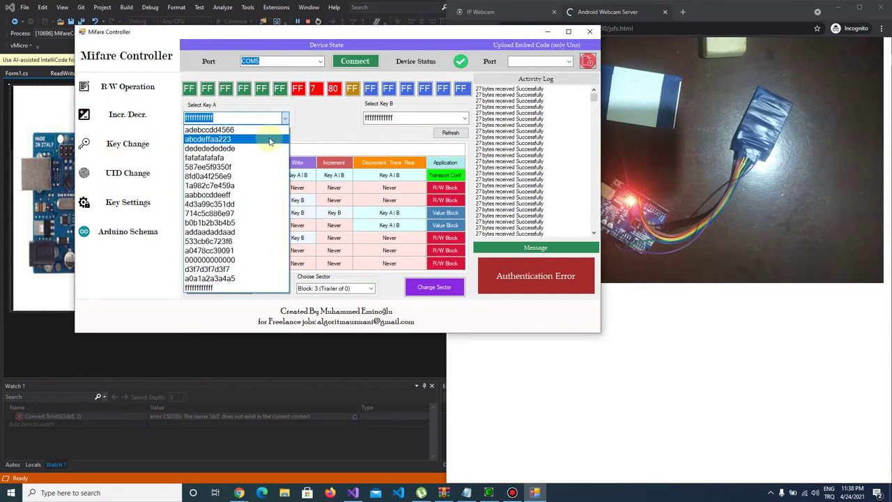
click(353, 120)
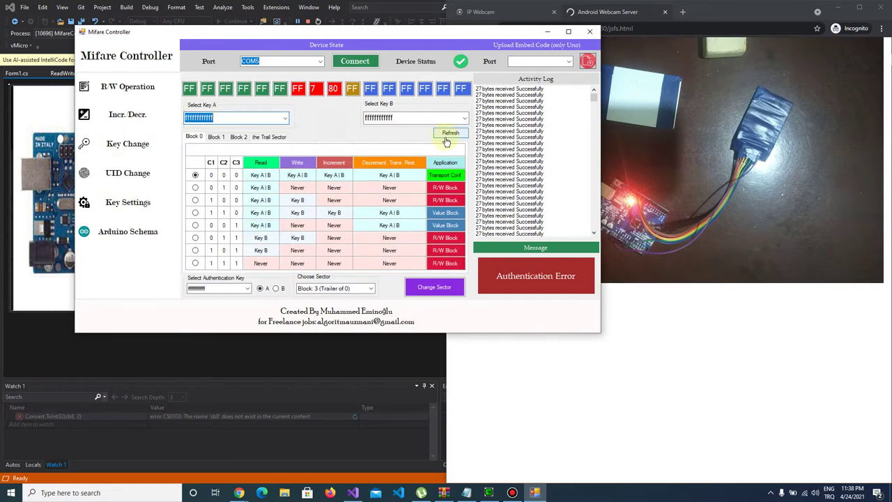
click(287, 120)
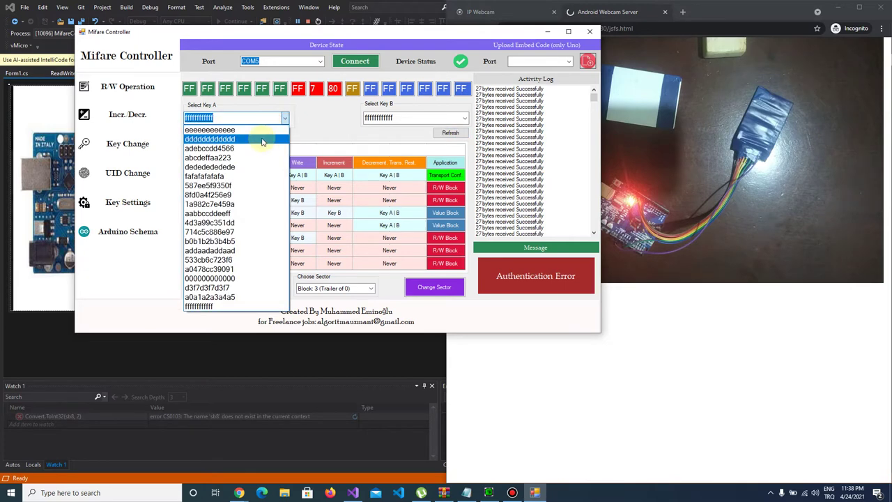
click(262, 142)
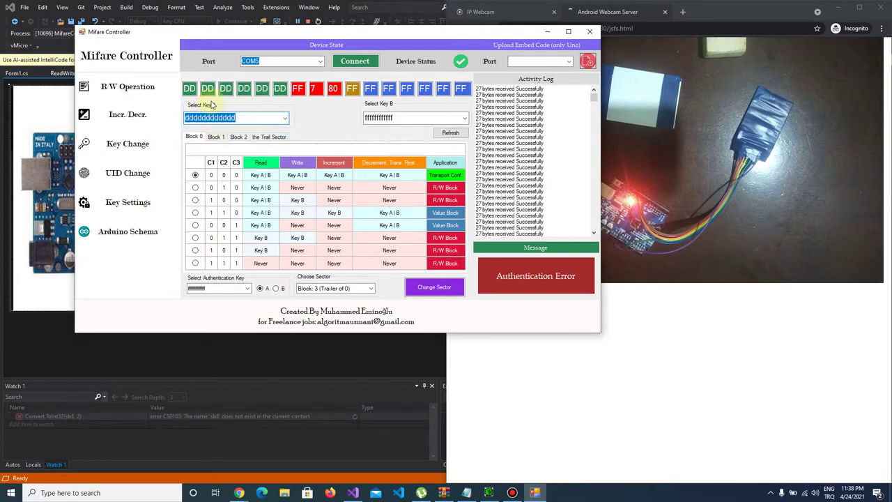
click(464, 118)
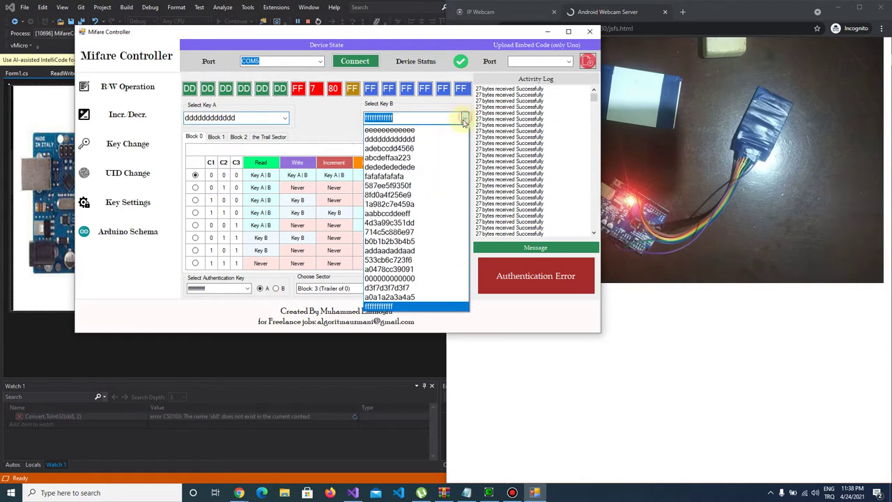
click(447, 130)
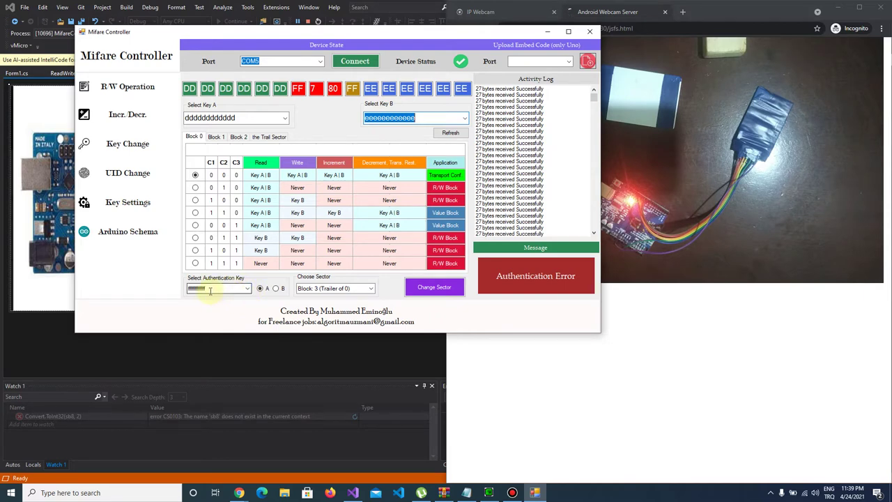
Step: Write the new keys to block 43, the sector 10 trailer, authenticating with key B
click(276, 290)
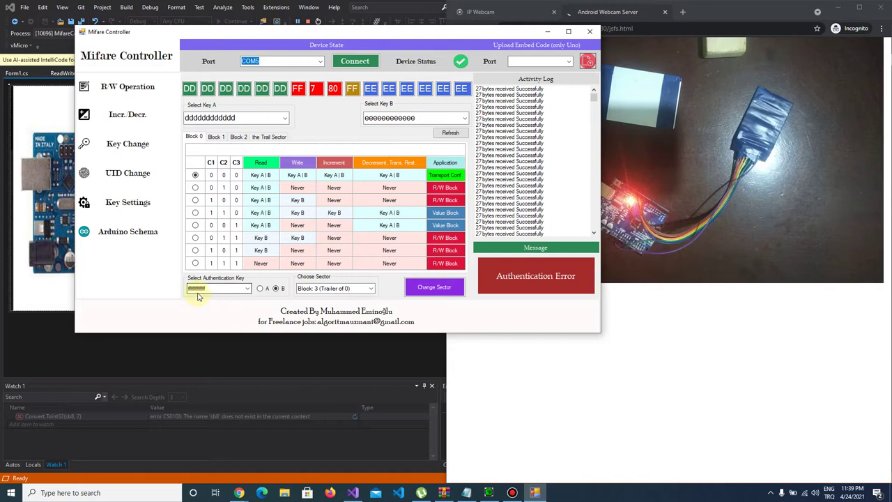
click(370, 288)
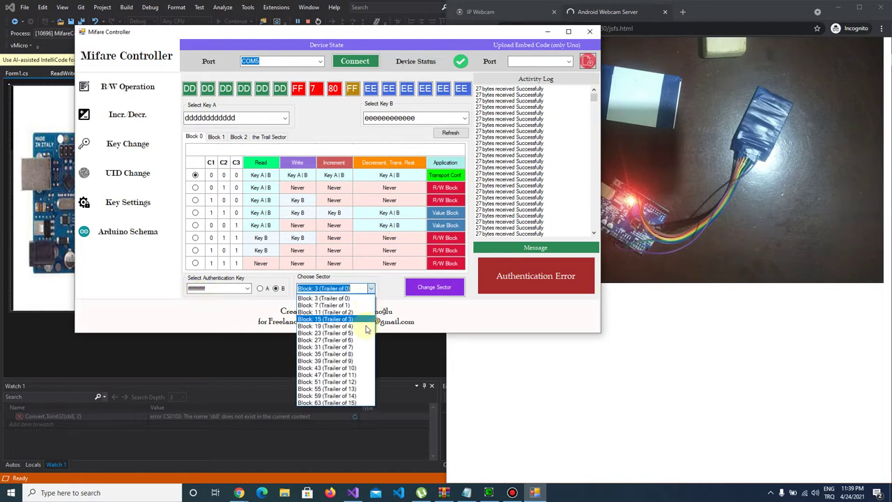
click(358, 367)
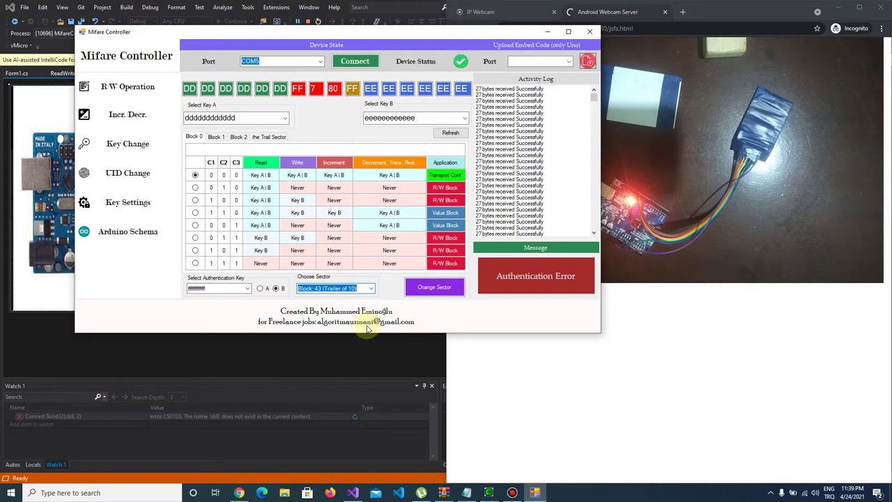
click(443, 294)
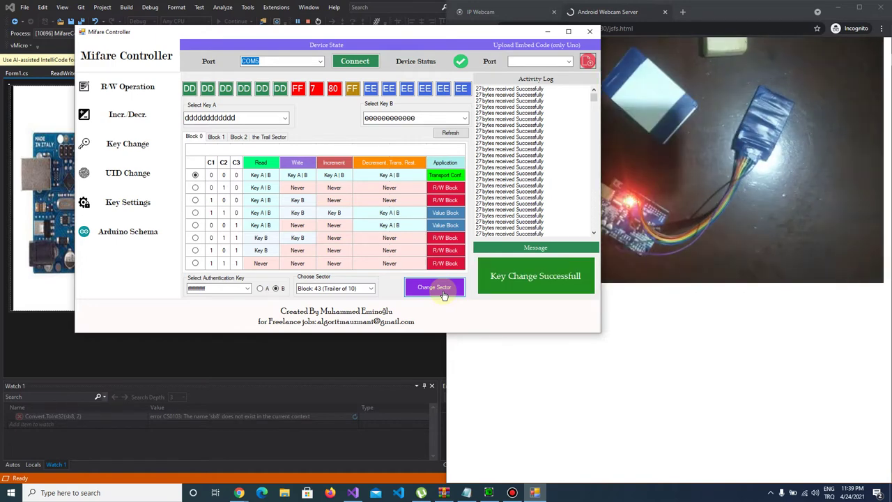
Step: Try reading sector 10 with the factory key ffffffffffff
click(136, 89)
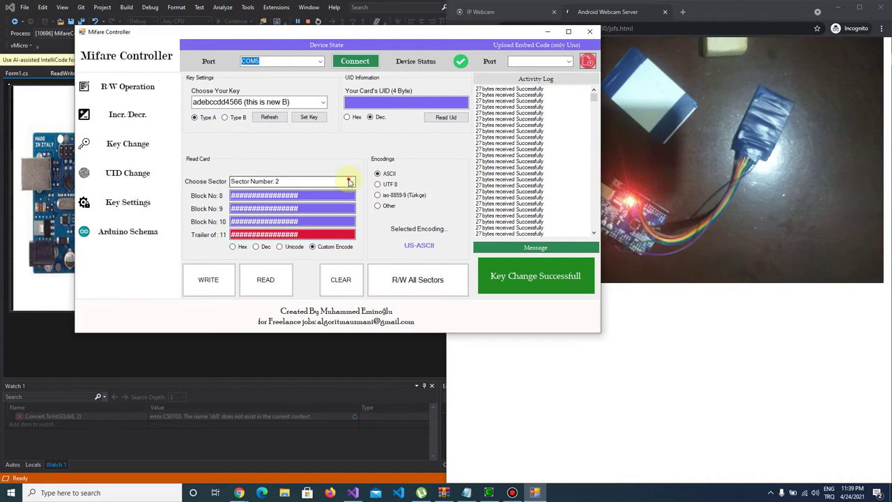
click(350, 182)
click(328, 270)
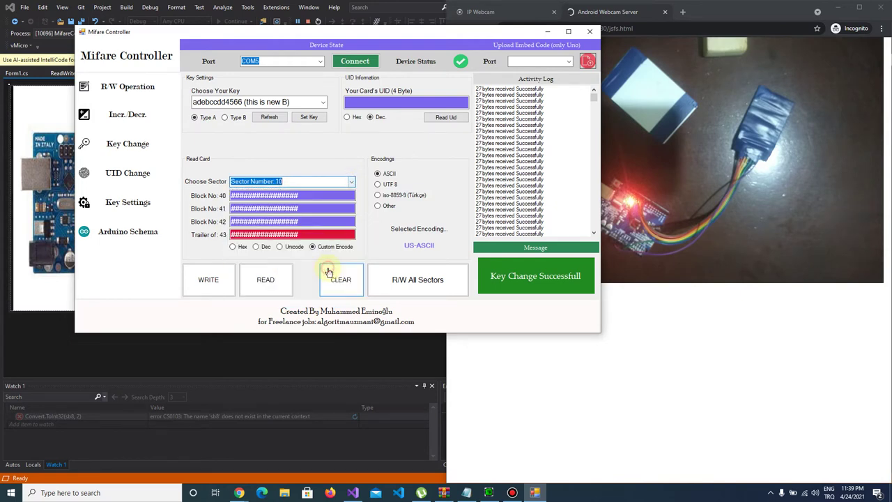
click(319, 103)
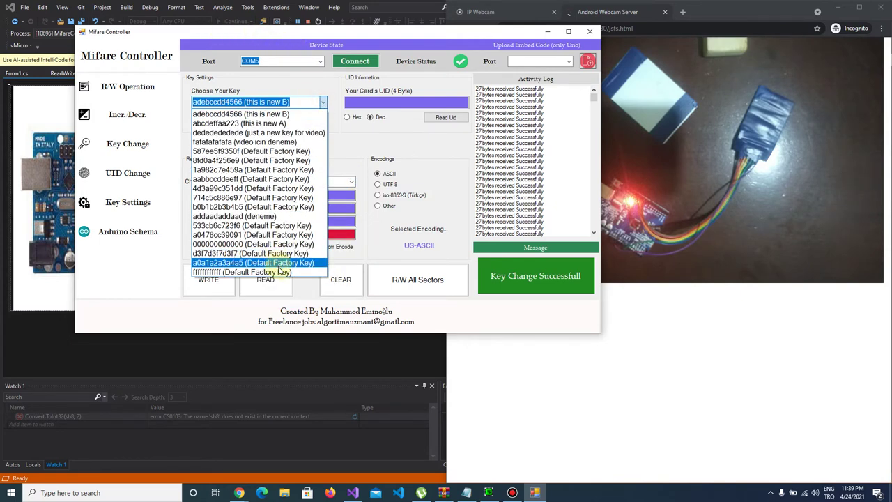
click(279, 271)
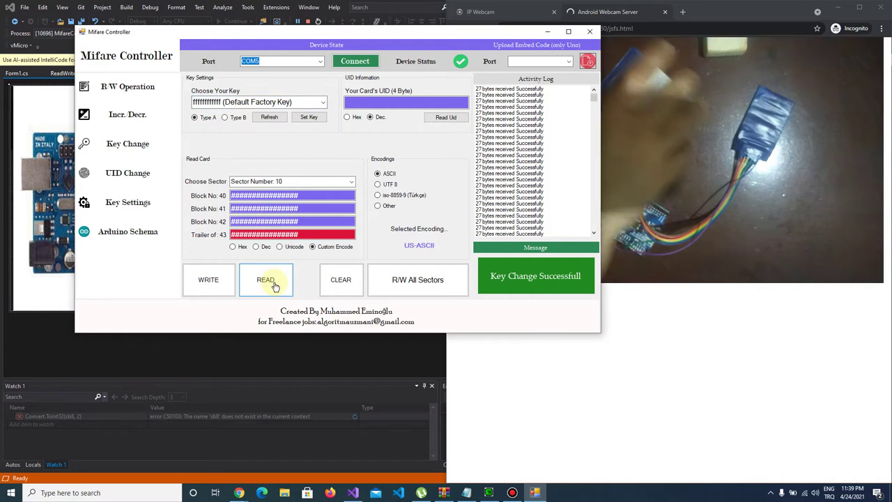
click(274, 285)
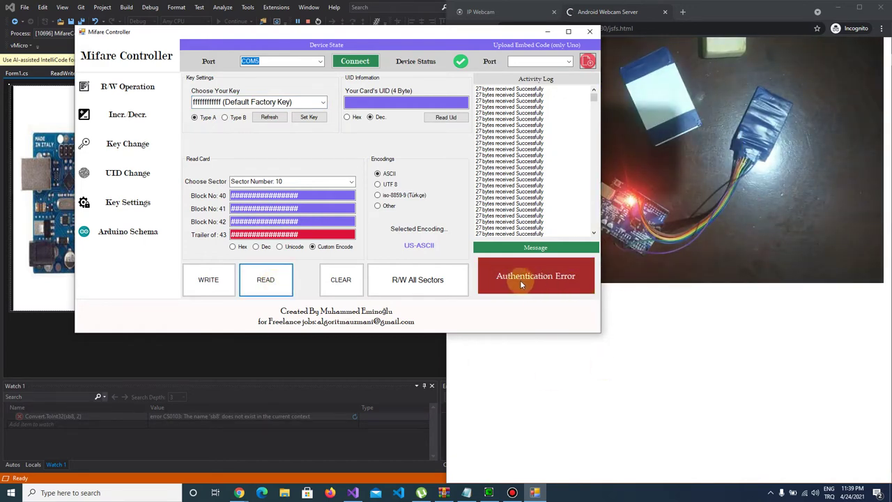
click(323, 103)
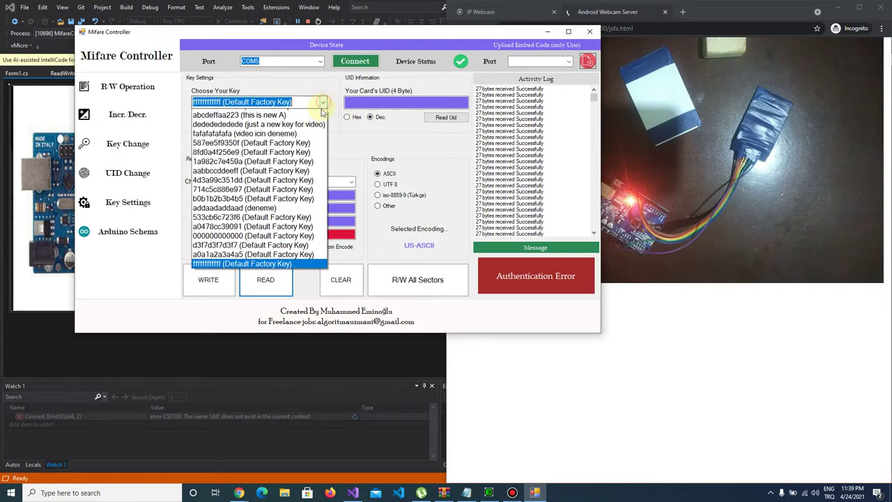
click(387, 138)
click(323, 103)
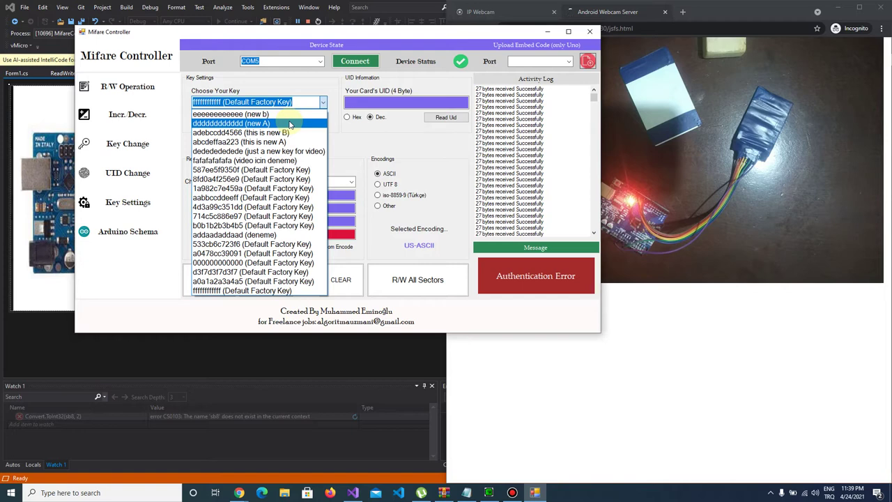
click(290, 124)
click(276, 281)
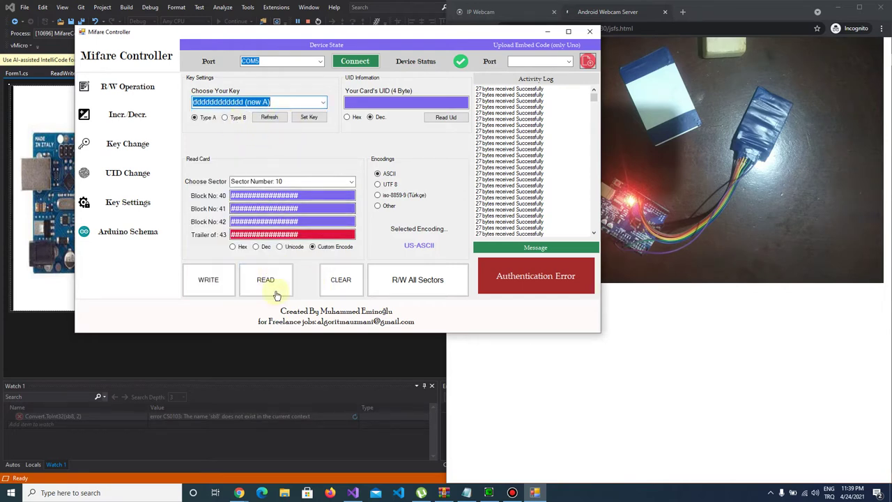
click(277, 286)
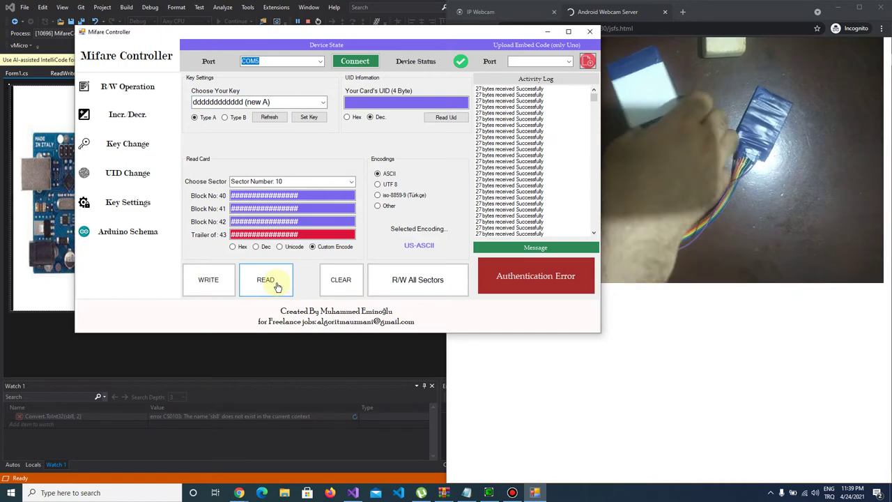
click(277, 286)
click(278, 286)
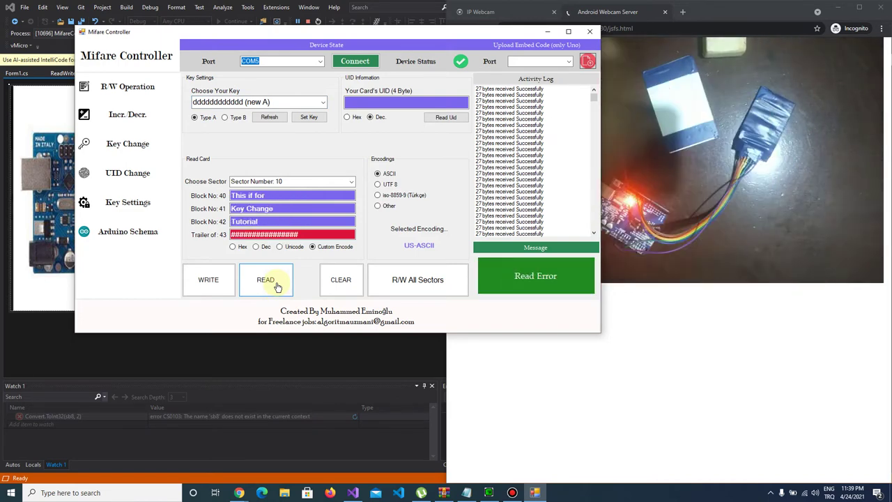
click(277, 286)
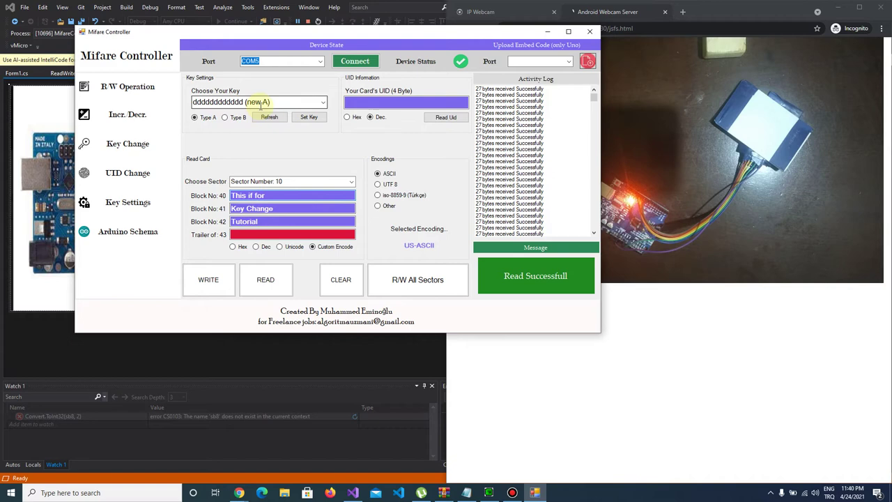
click(237, 118)
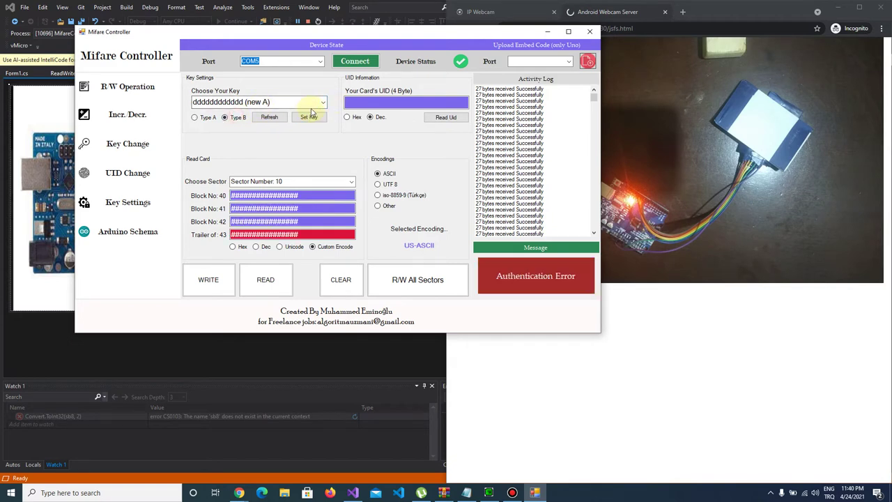
click(323, 102)
click(295, 114)
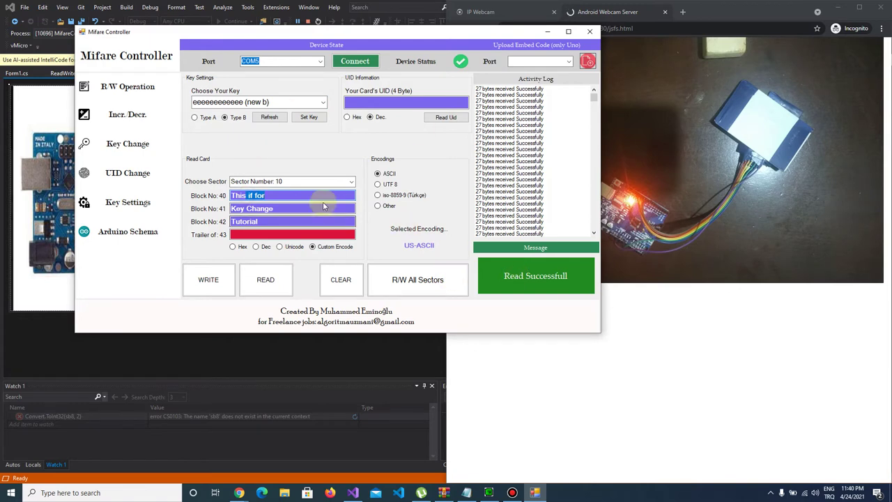
Step: On the Key Change page, set Block 0's access bits to 0 1 1 (key B read/write only)
click(121, 153)
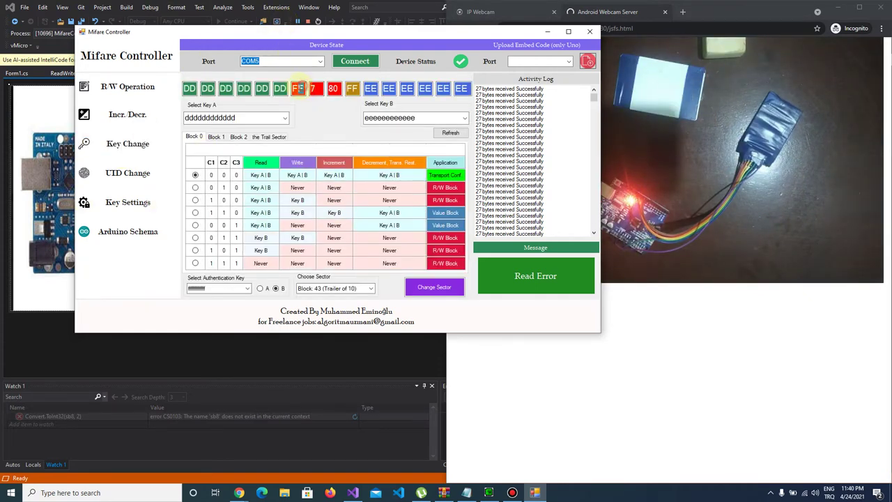
click(333, 89)
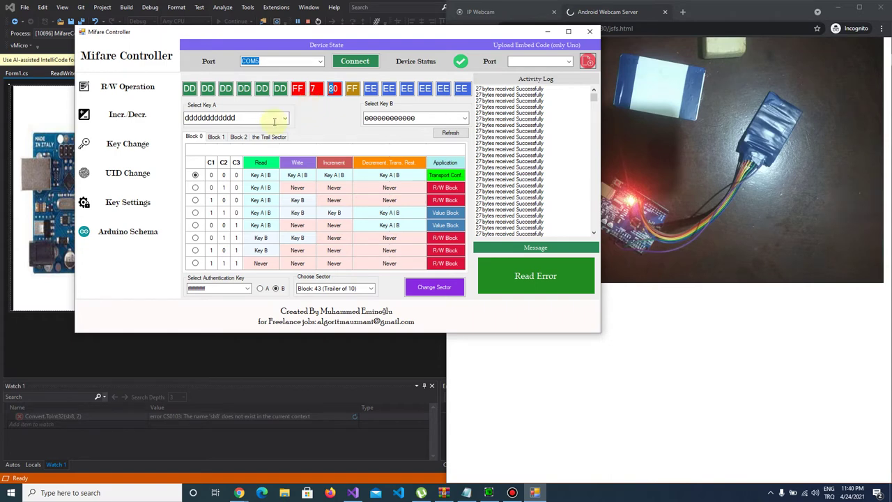
click(215, 137)
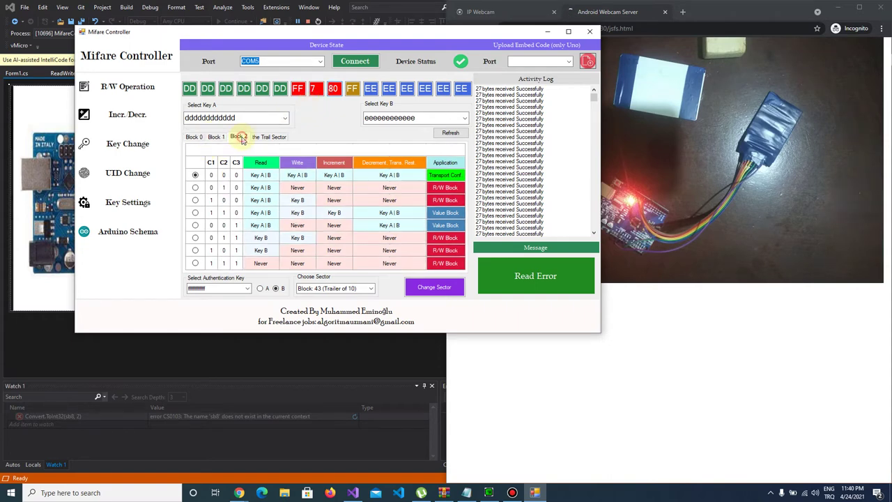
click(272, 136)
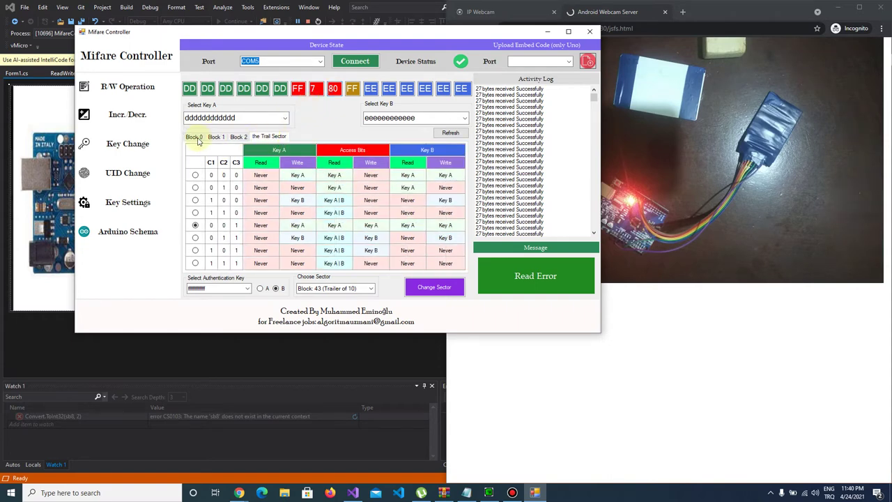
click(195, 137)
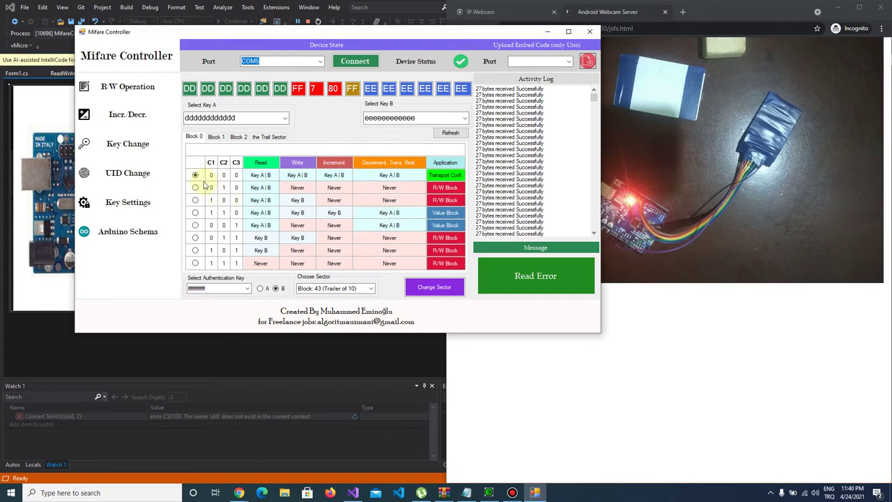
click(195, 238)
Step: Set Blocks 1 and 2 to access bits 0 1 1 too, giving access bytes 8F 0 F7
click(216, 136)
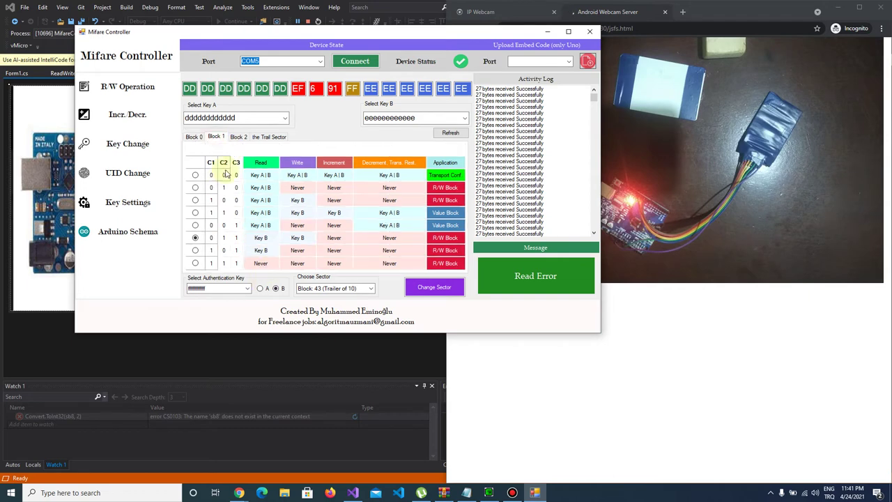
click(195, 237)
click(238, 137)
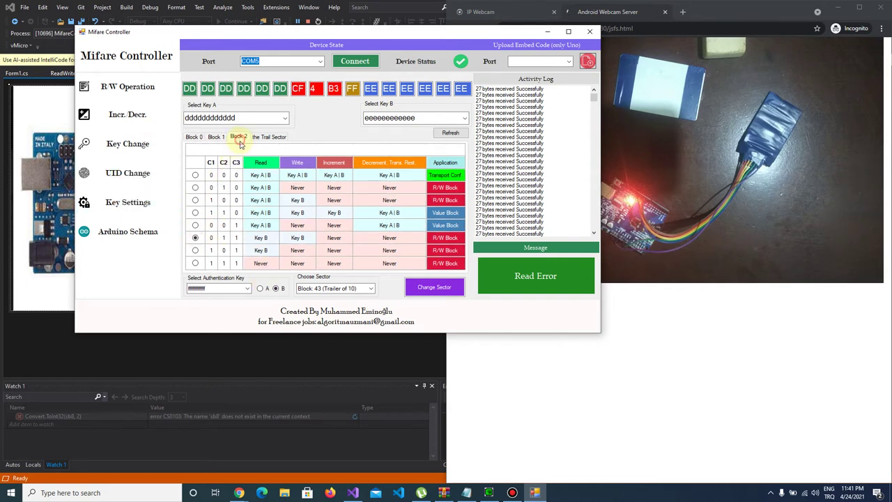
click(195, 237)
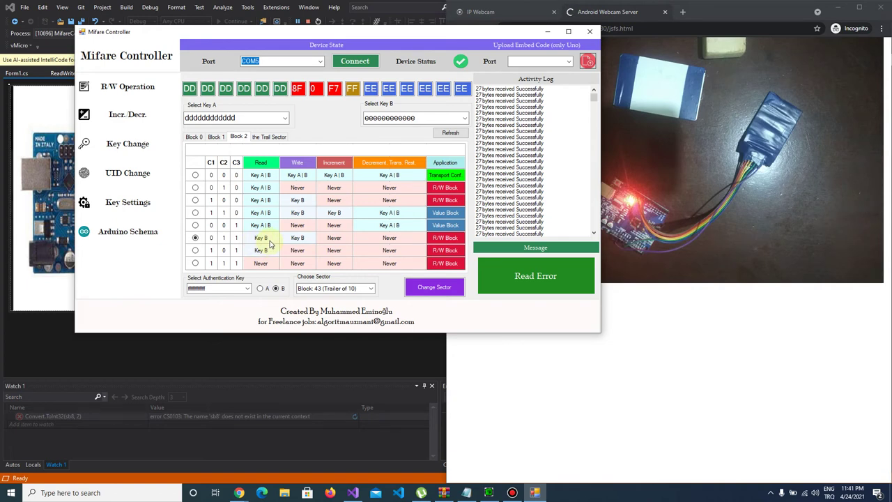
click(269, 137)
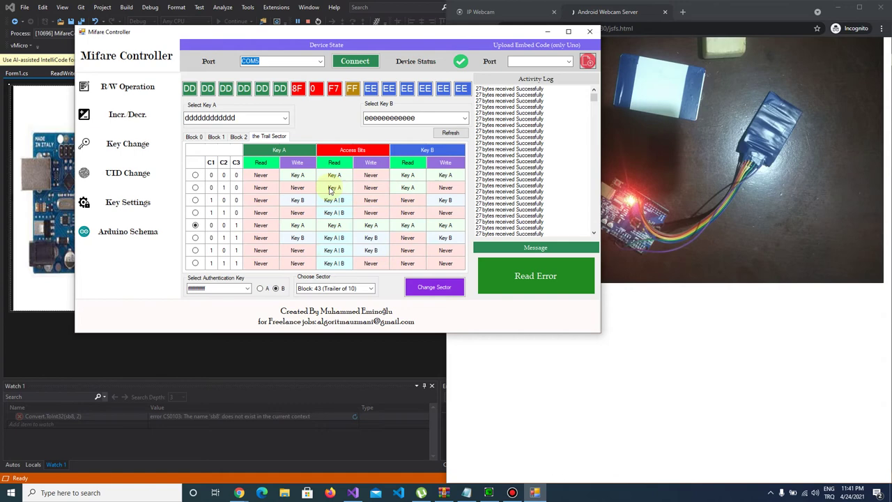
click(194, 137)
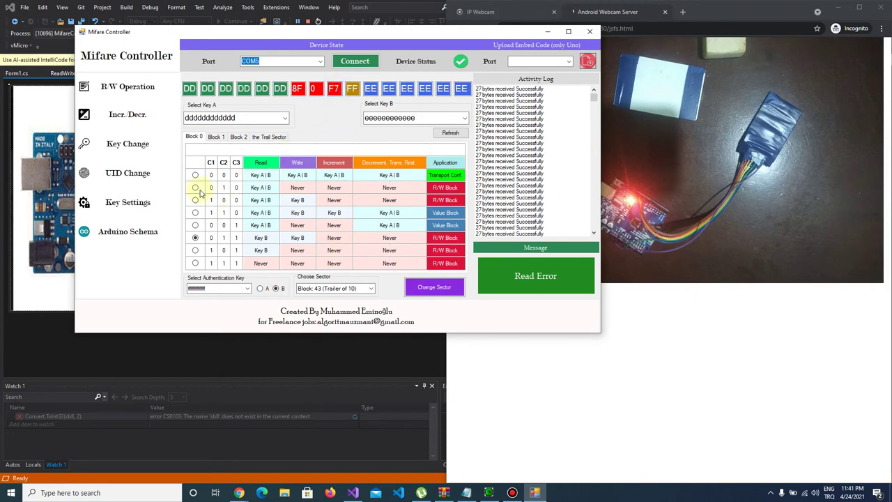
click(426, 293)
click(247, 288)
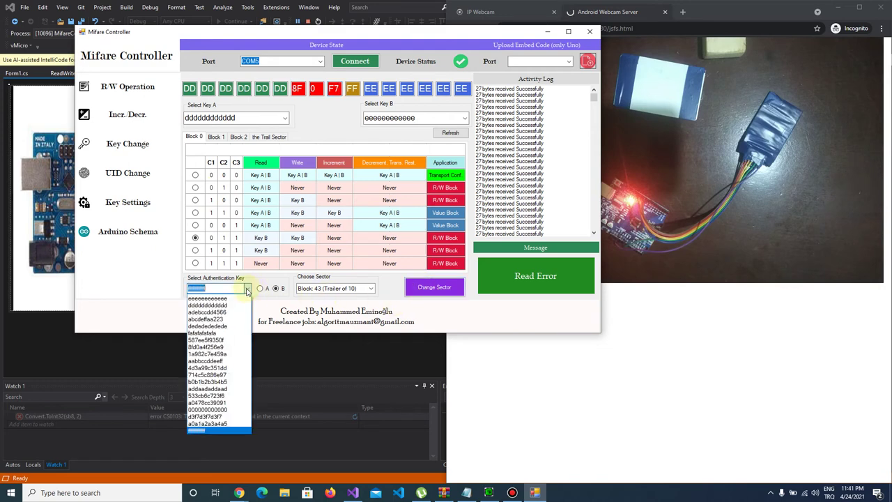
click(243, 299)
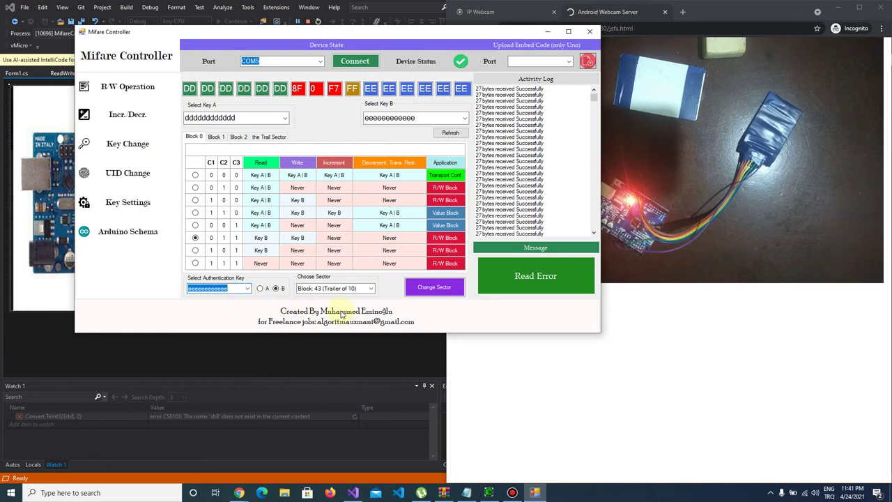
click(437, 296)
click(438, 296)
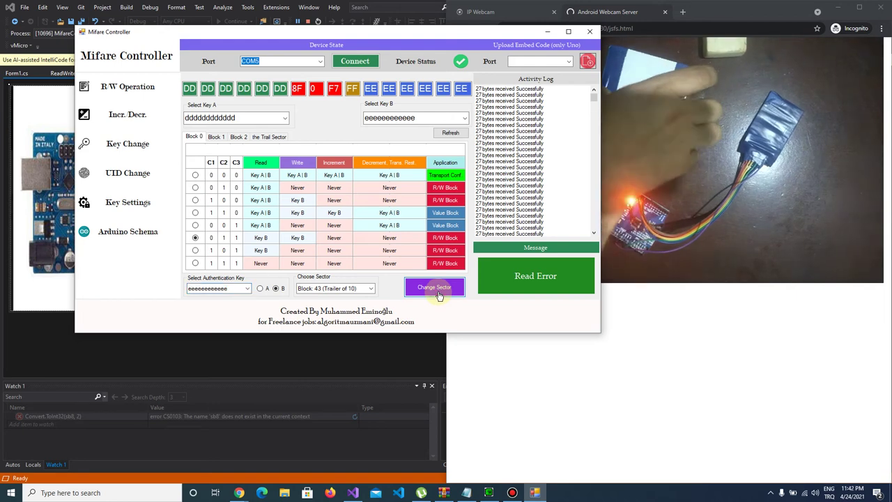
click(439, 295)
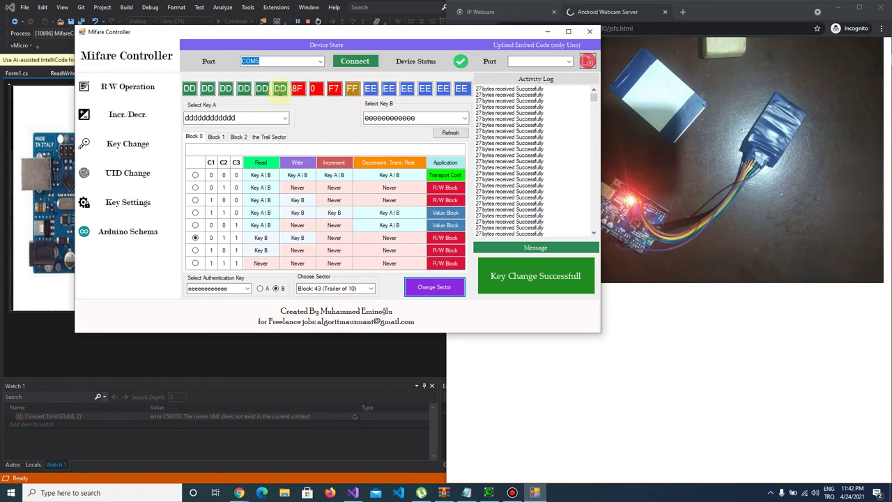
click(128, 87)
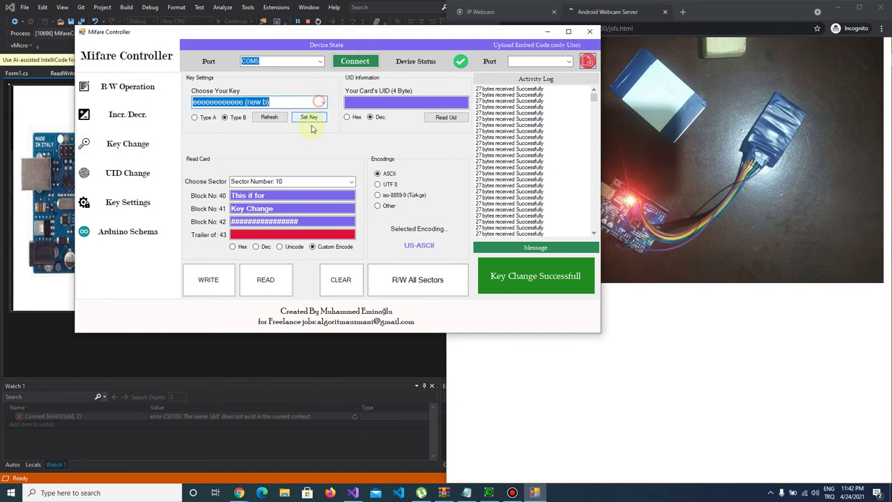
Step: Read sector 10 using the new key A as type A; the blocks stay hidden
click(323, 102)
click(307, 121)
click(284, 292)
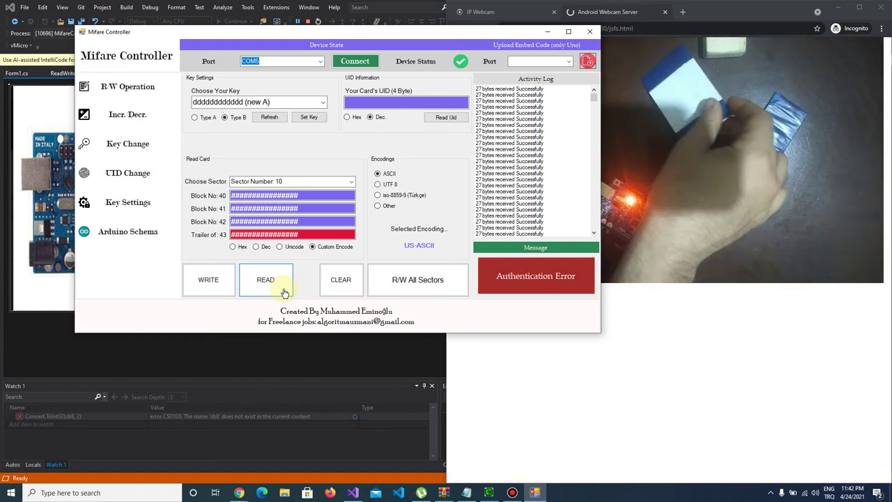
click(202, 118)
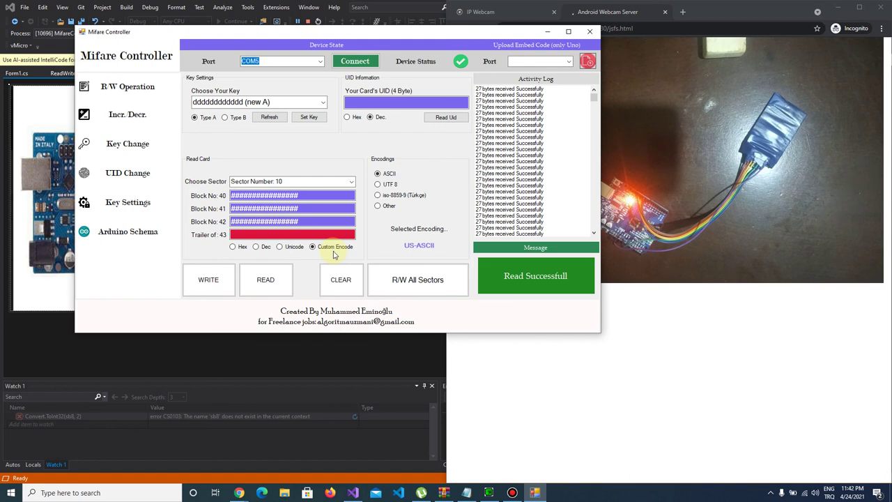
Step: Read sector 10 with the new key B as type B, revealing This if for, Key Change and Tutorial
click(323, 102)
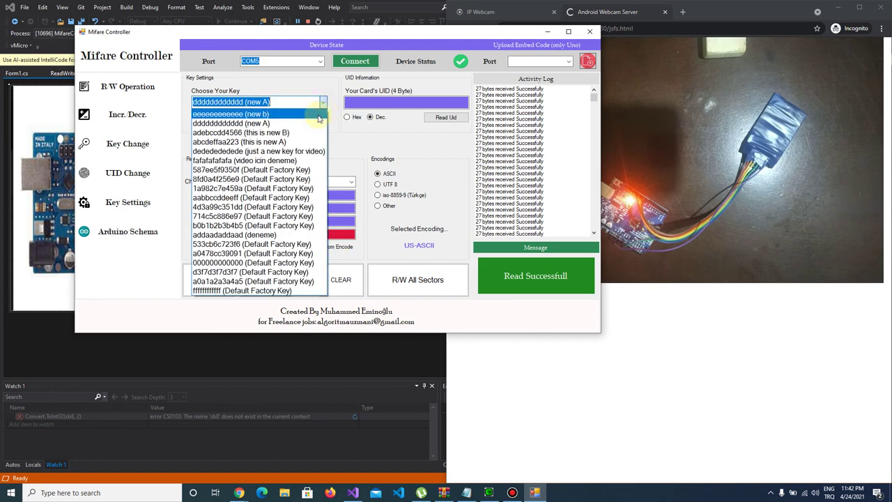
click(318, 119)
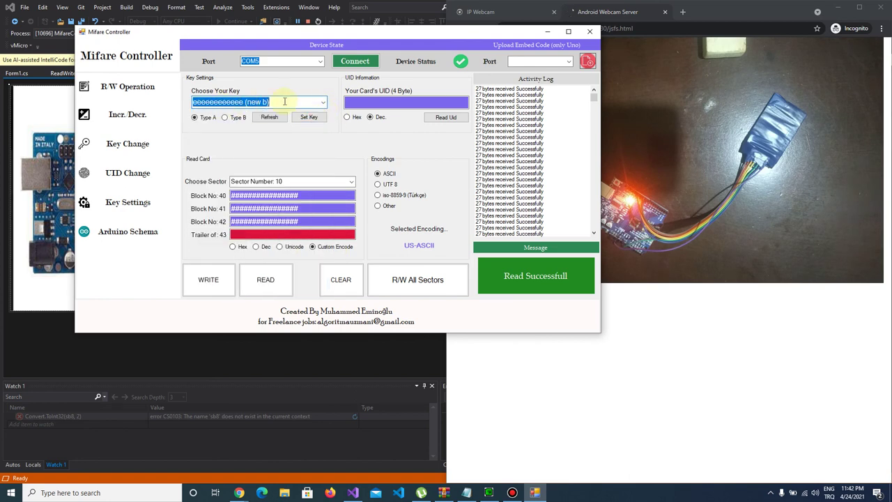
click(225, 117)
click(282, 282)
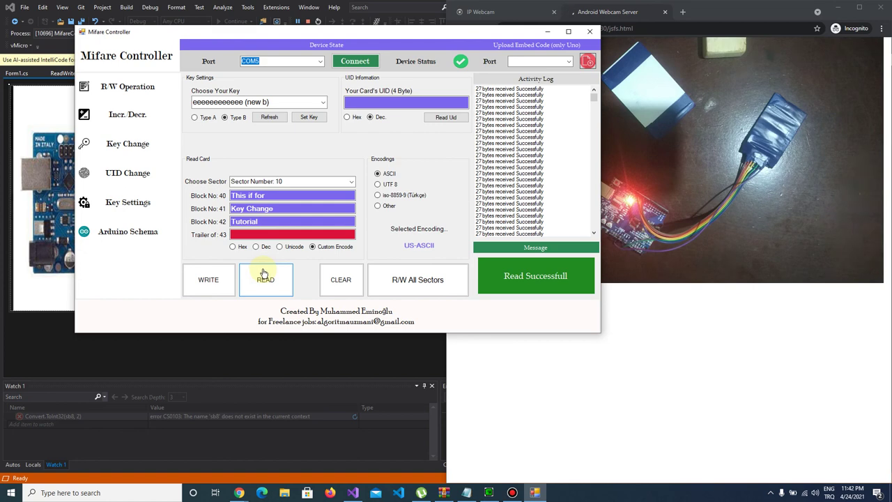
click(264, 275)
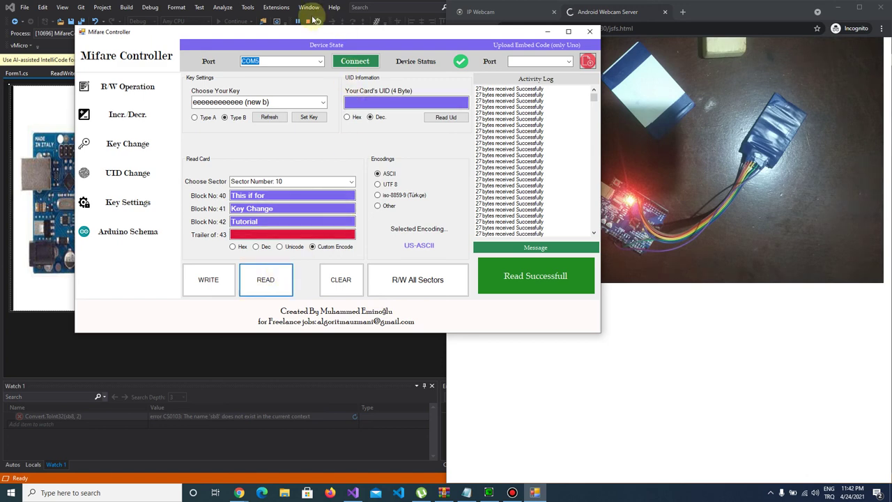